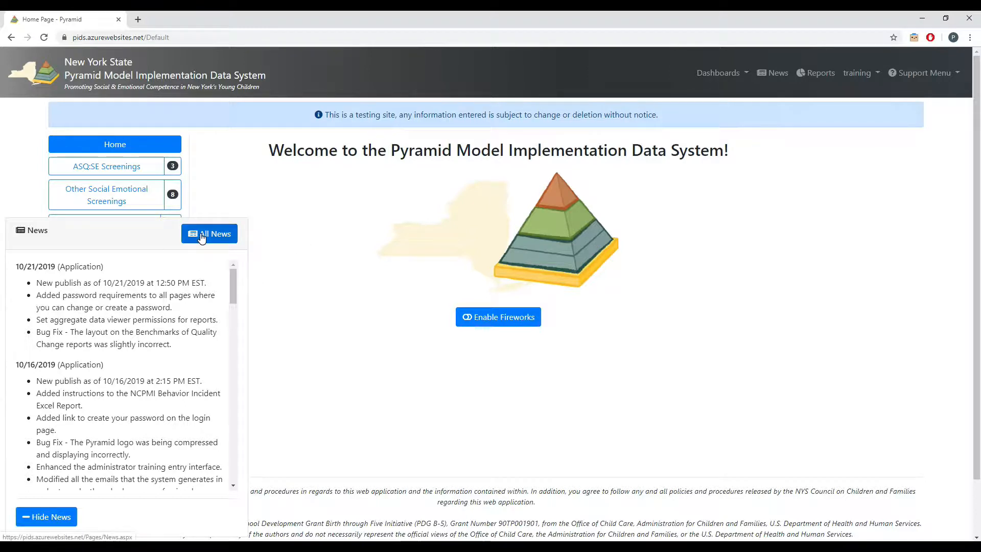
Open the full news page and limit it to news after 10/01/2019.
click(763, 77)
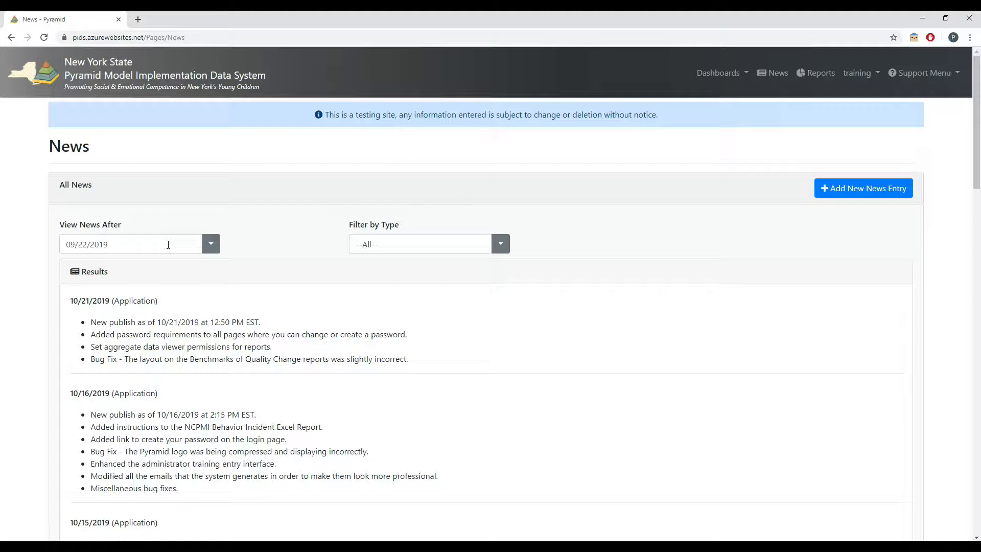
click(210, 243)
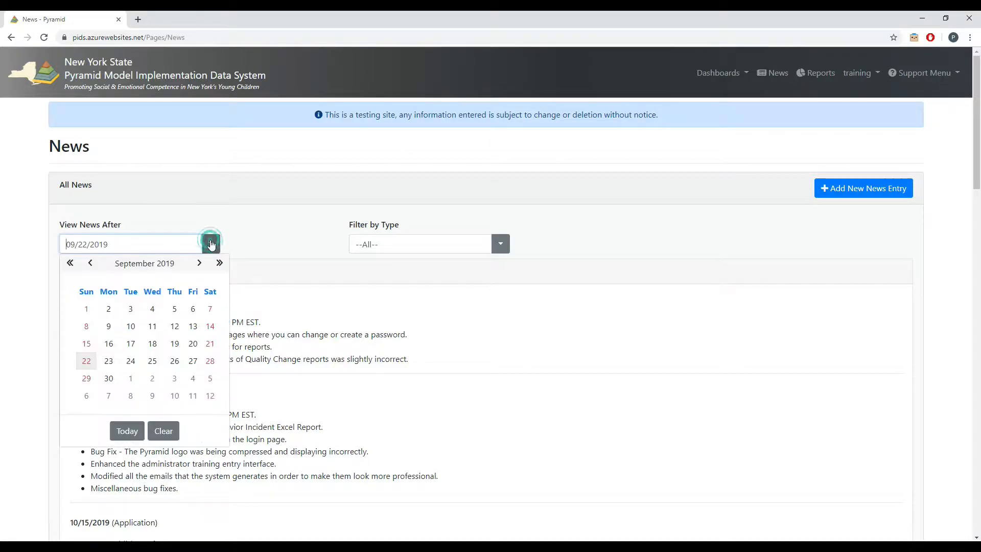
click(87, 264)
click(199, 269)
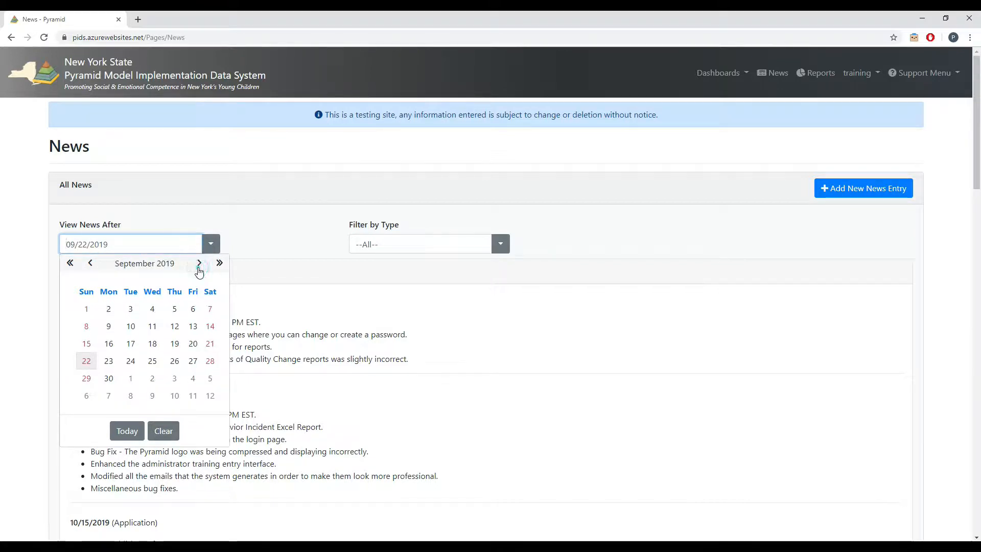
click(199, 270)
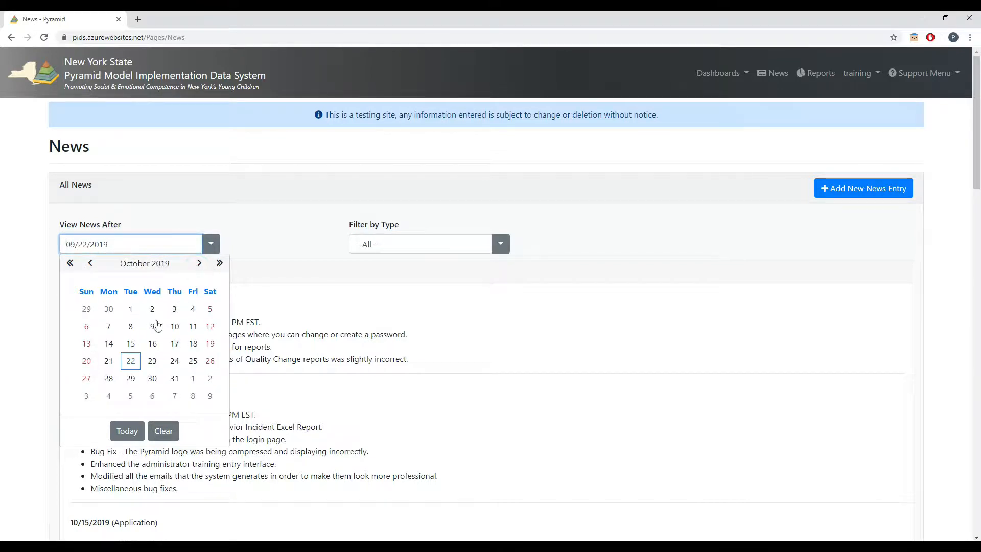
click(132, 309)
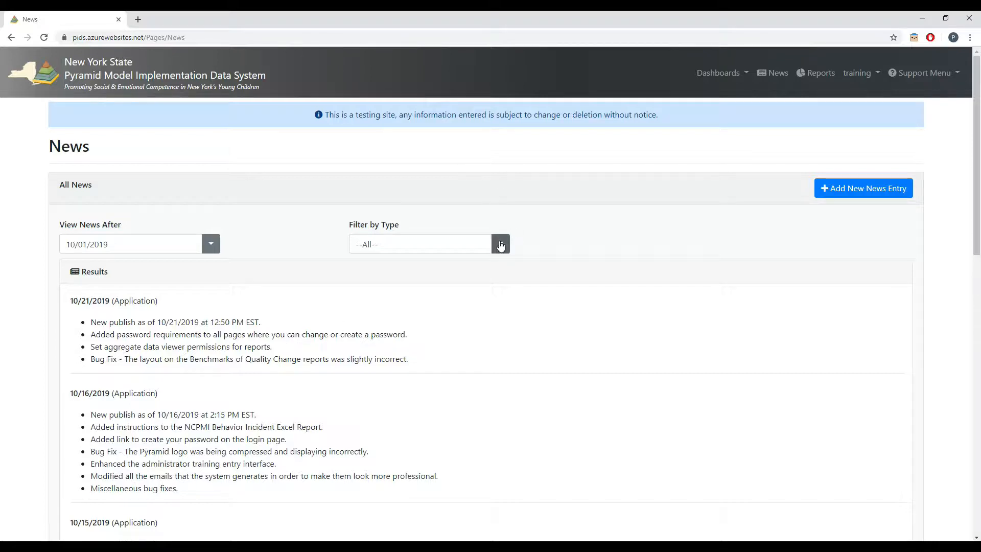
Filter the news list by the Application type.
click(501, 244)
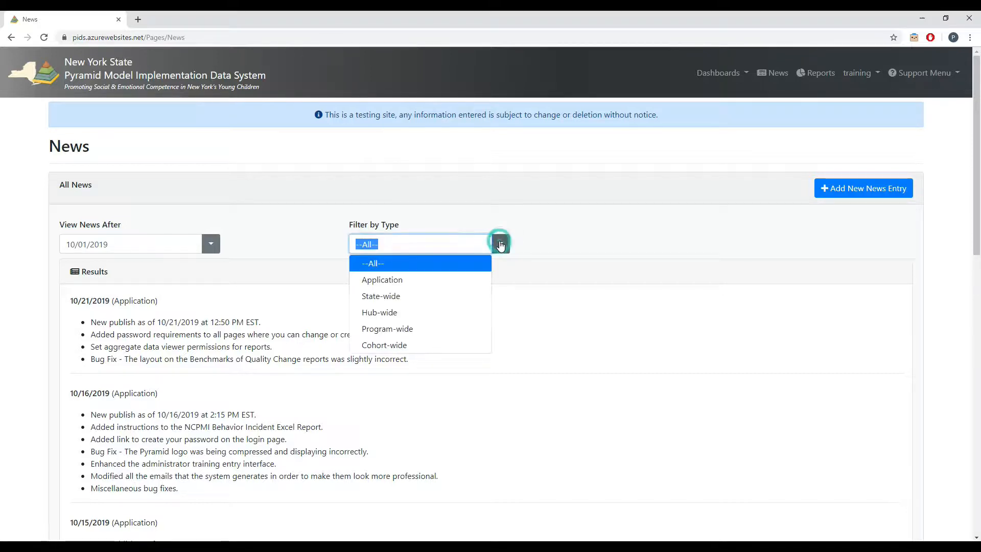
click(410, 282)
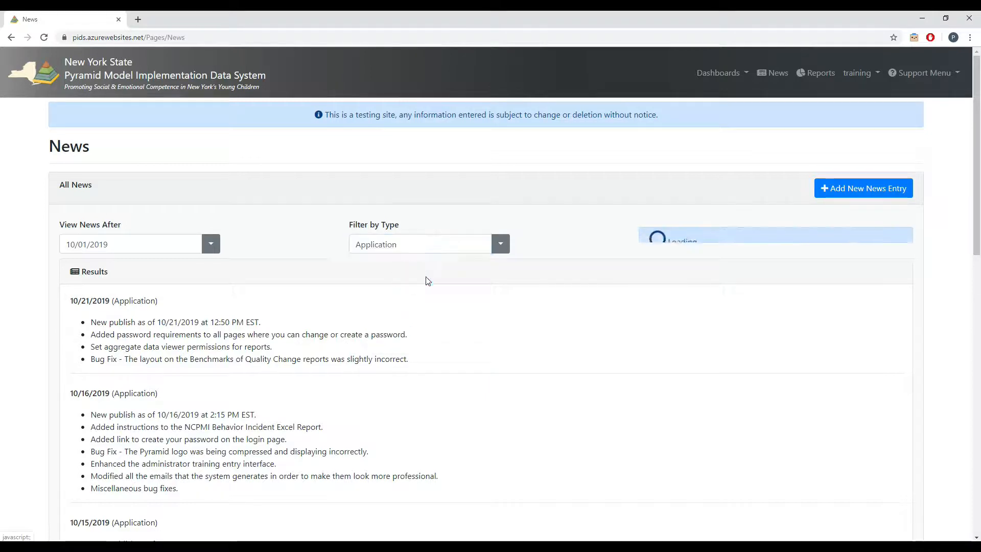
click(501, 245)
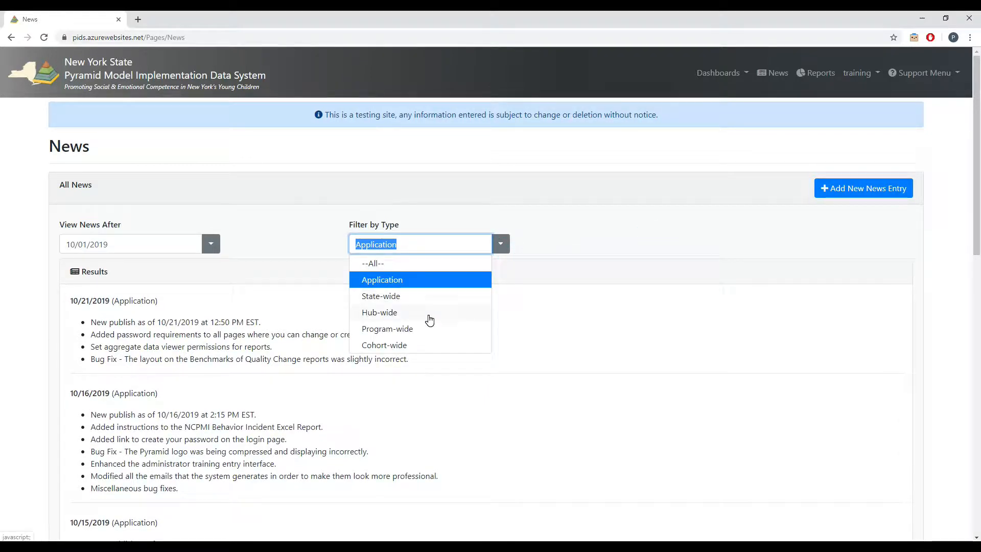
click(497, 246)
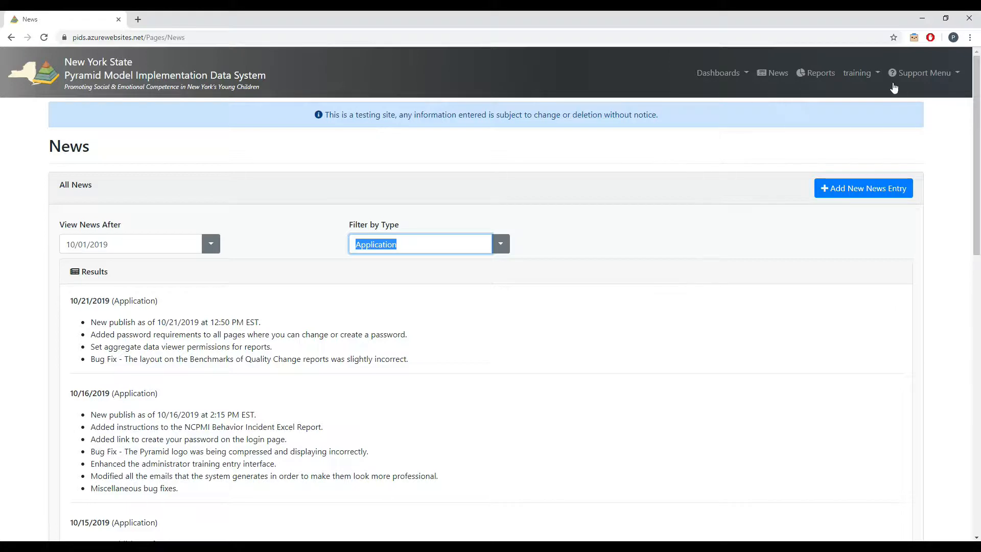
click(861, 77)
click(536, 201)
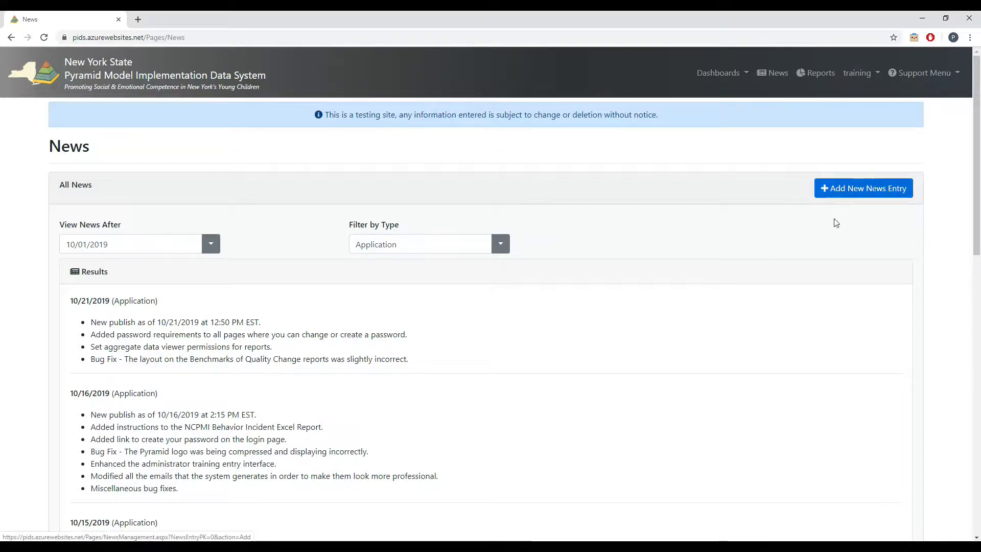
Start a new news entry and set its date to 10/22/2019.
click(838, 198)
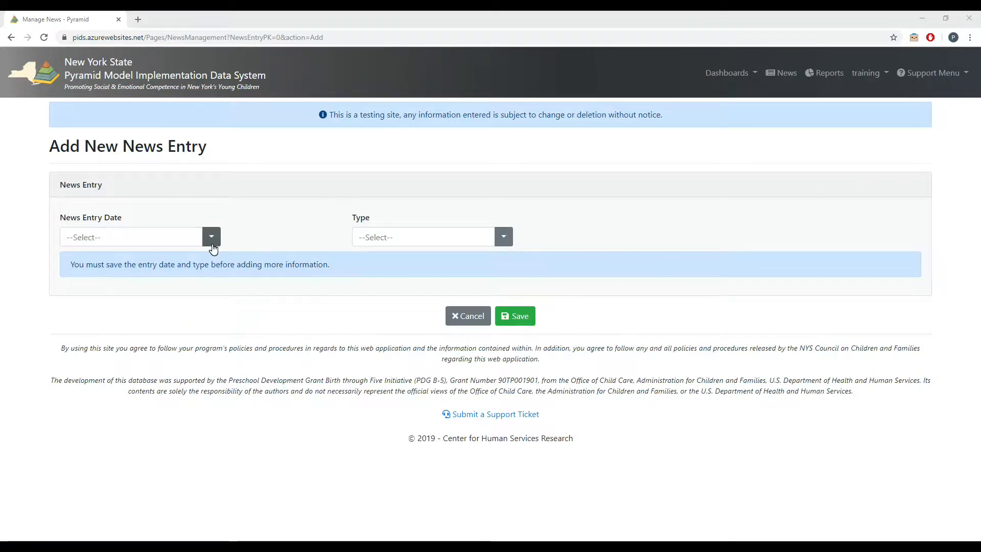
click(212, 236)
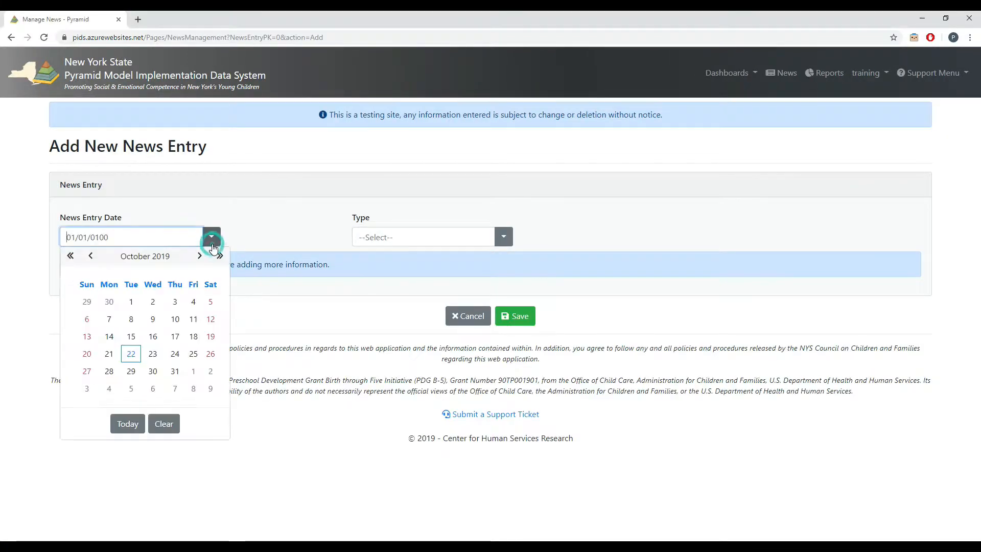
click(130, 354)
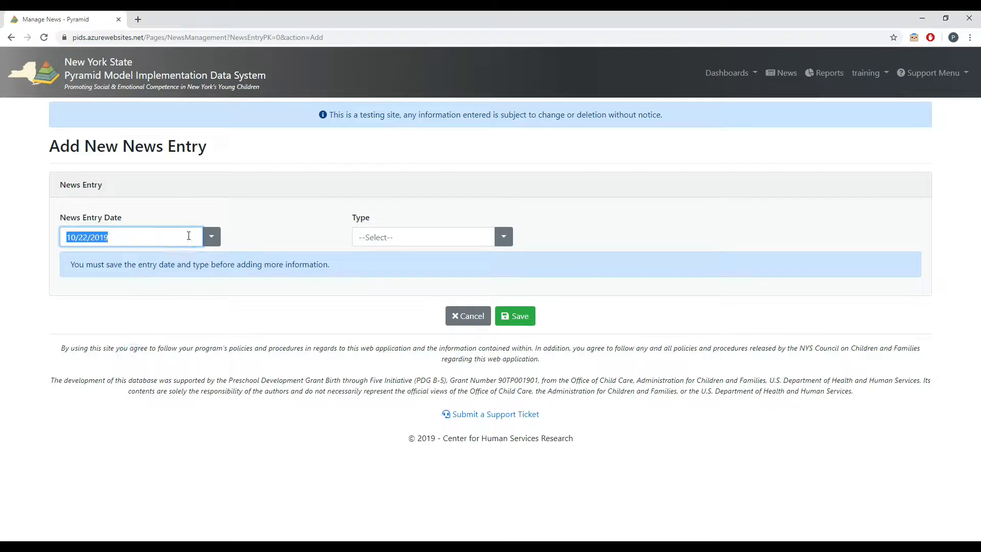
Try the Hub-wide and Program-wide entry types and view the hub and program choices they offer.
click(508, 238)
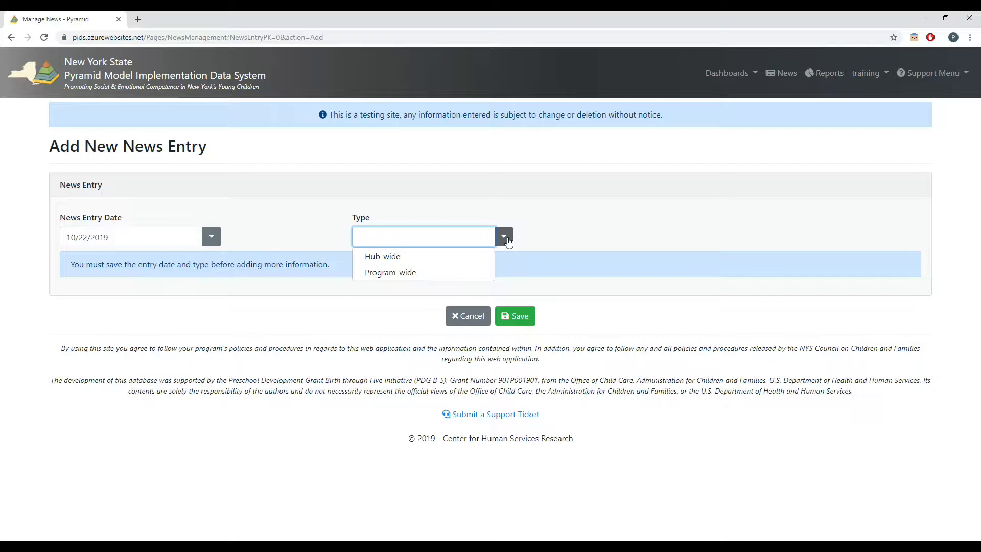
click(459, 257)
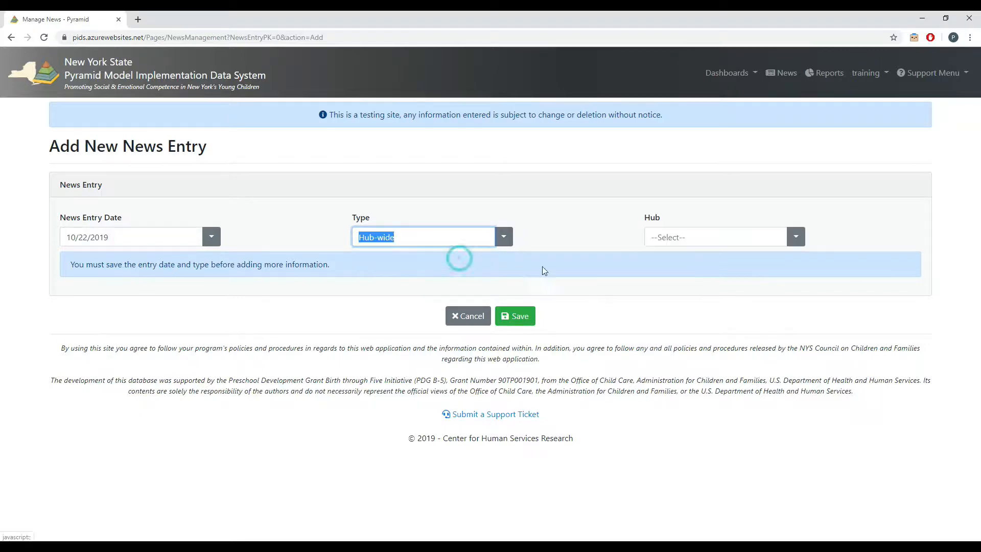
click(797, 237)
click(798, 237)
click(504, 237)
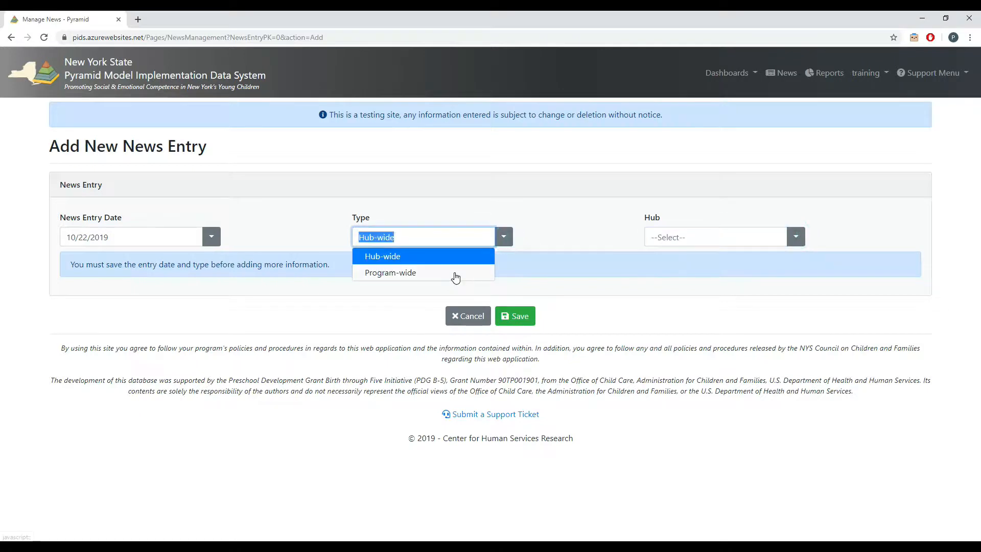
click(456, 272)
click(796, 238)
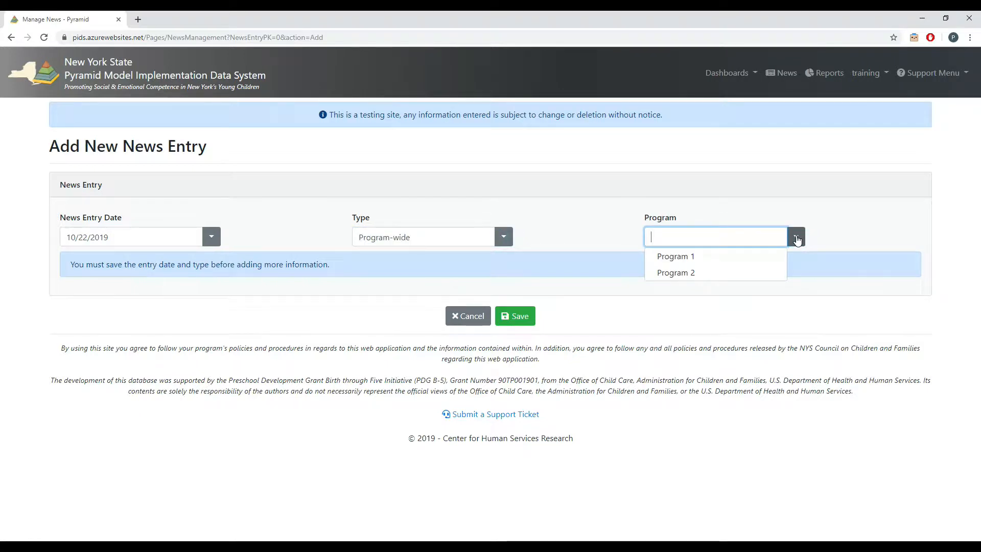
Set the entry type to Hub-wide with Hub 2 as the hub, and save the news entry.
click(504, 239)
click(451, 259)
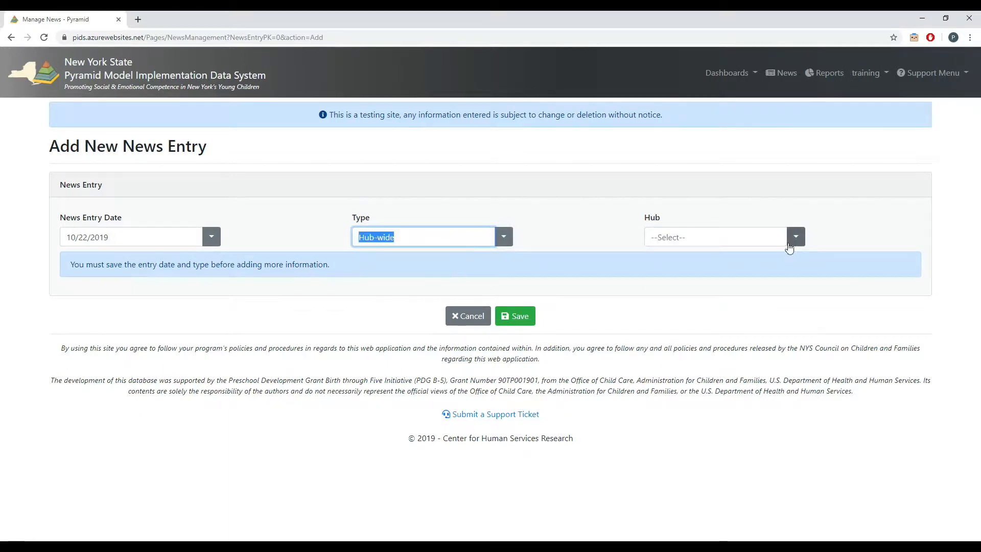
click(795, 238)
click(726, 255)
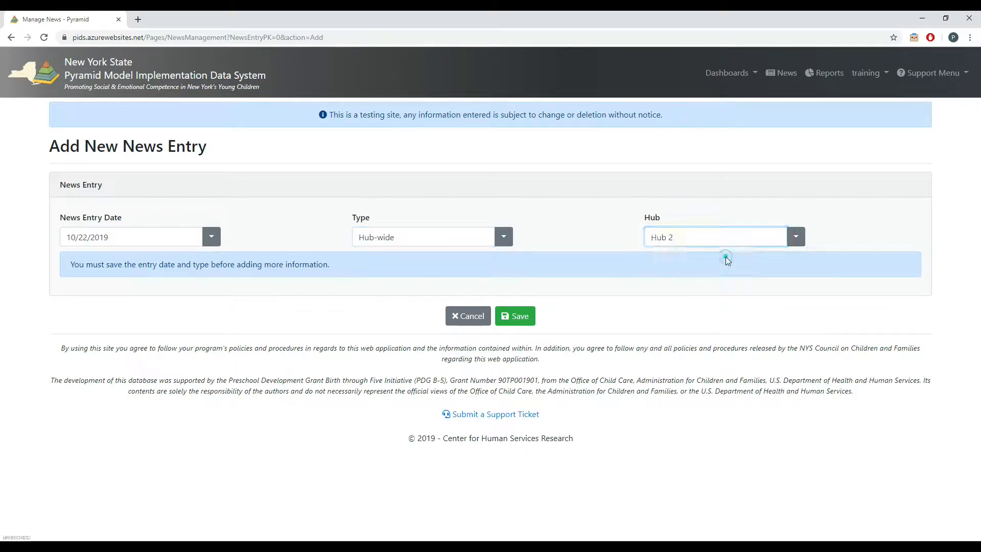
click(515, 322)
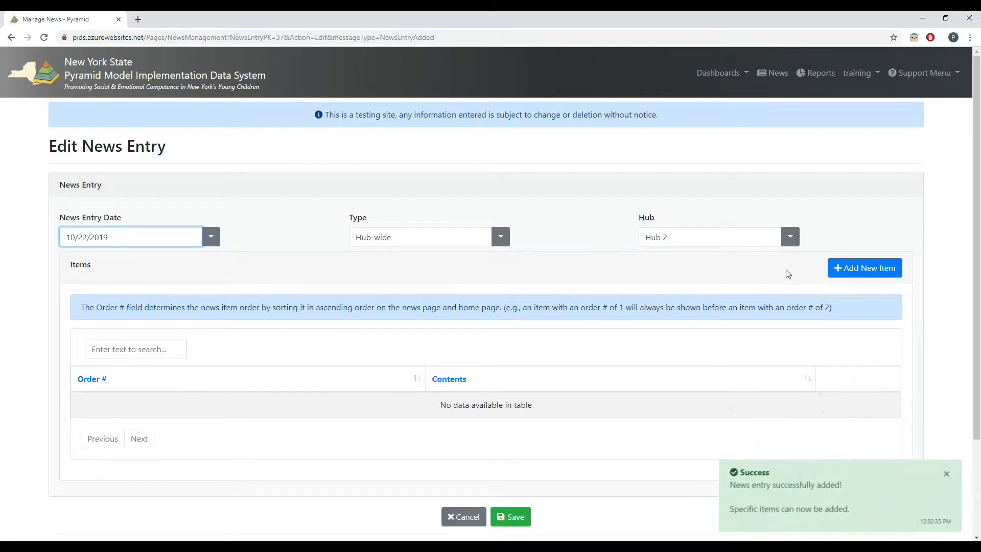
Add a news item with order number 1 and the contents "News!!" to the entry, and save it.
click(845, 265)
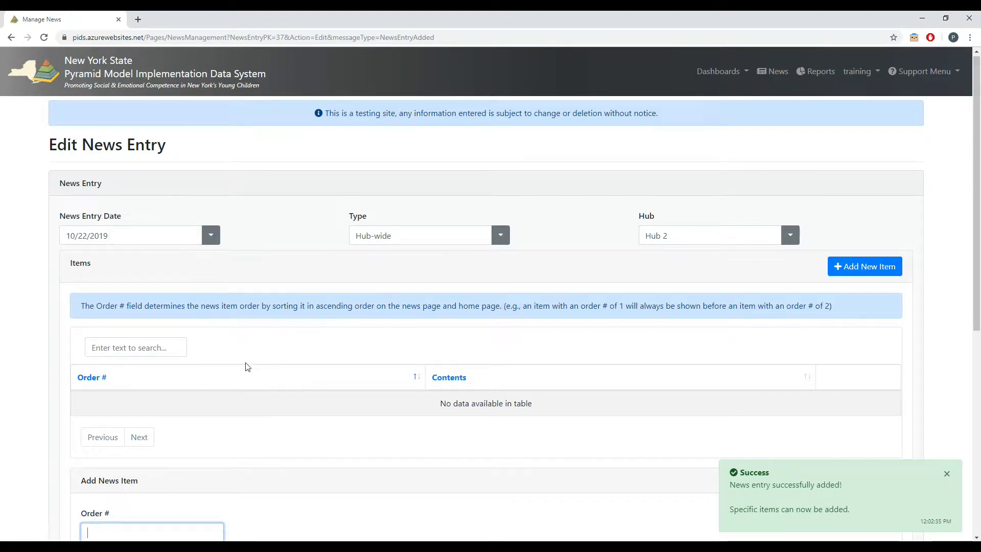
scroll(252, 483, down, 3)
click(174, 377)
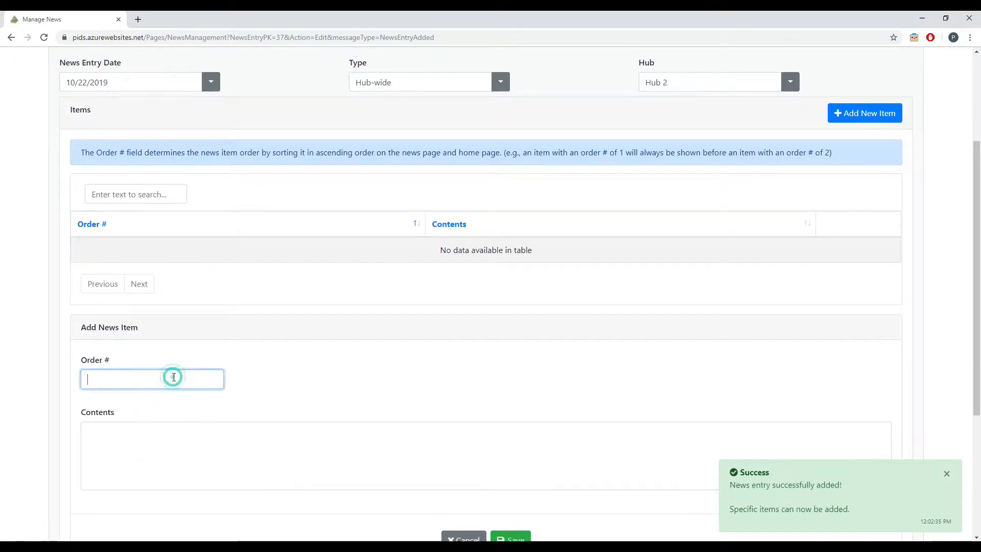
text(1)
key(Tab)
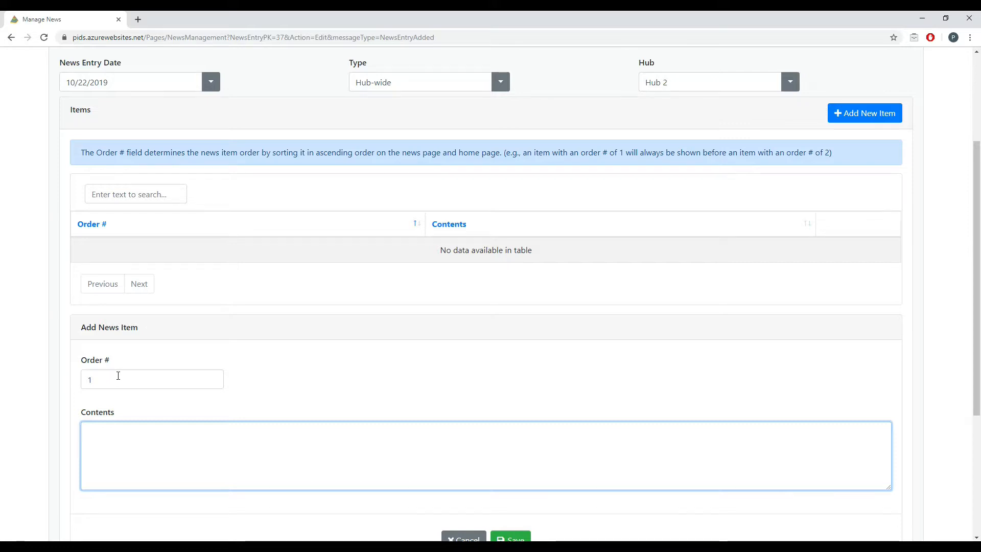
text(ews!!)
click(522, 534)
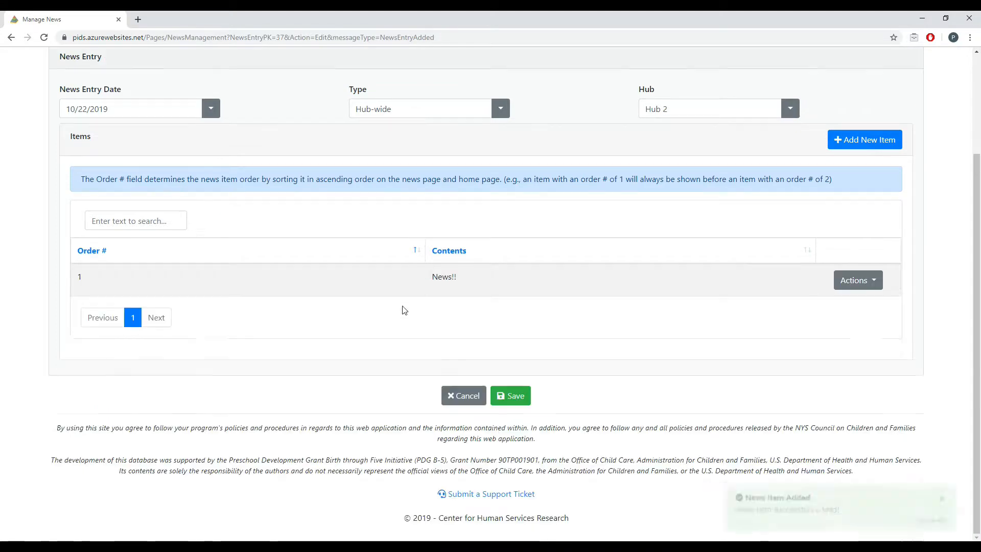
Add a second news item with order number 2 and the contents "More news!", and save it.
click(846, 148)
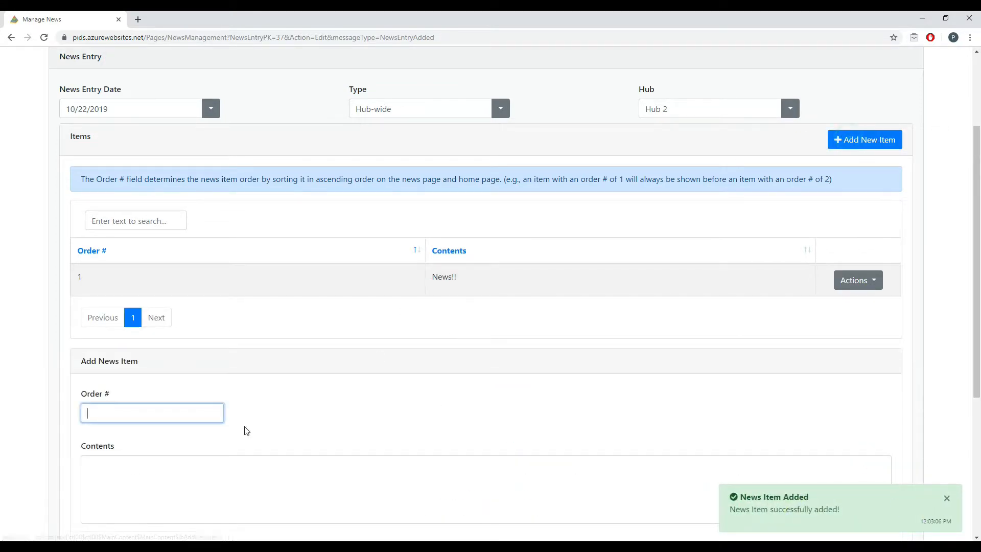
key(Tab)
text(Mor)
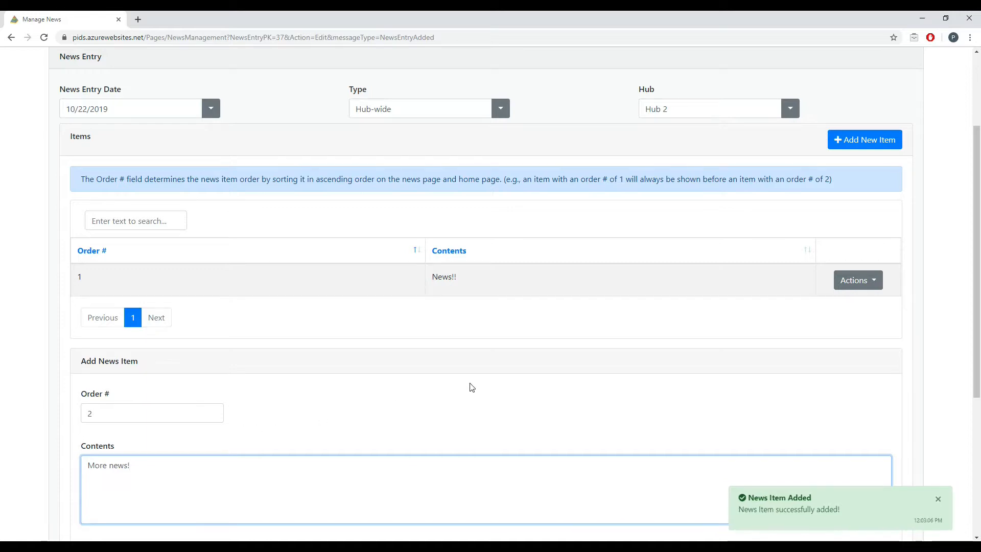
scroll(468, 387, down, 1)
key(Tab)
key(Tab)
key(Return)
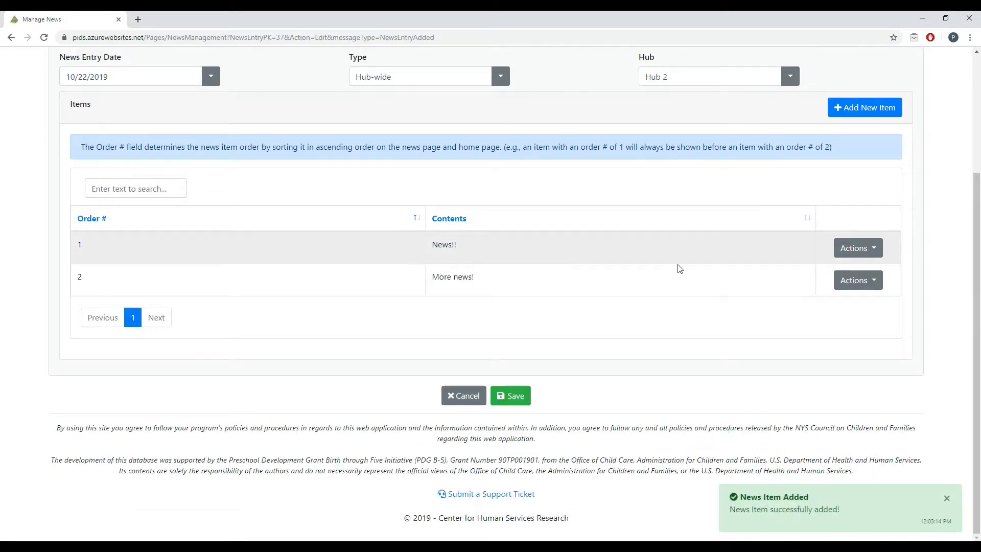
Delete the "More news!" item from the entry and confirm the deletion.
click(851, 280)
click(875, 319)
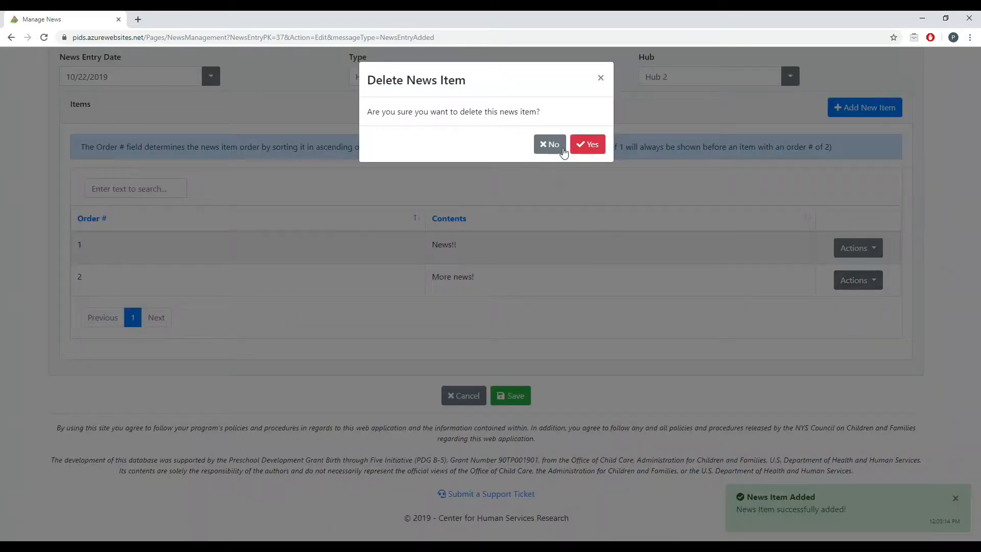
click(583, 145)
Edit the contents of news item 1 to read "News!! Is news!" and save the item.
click(852, 282)
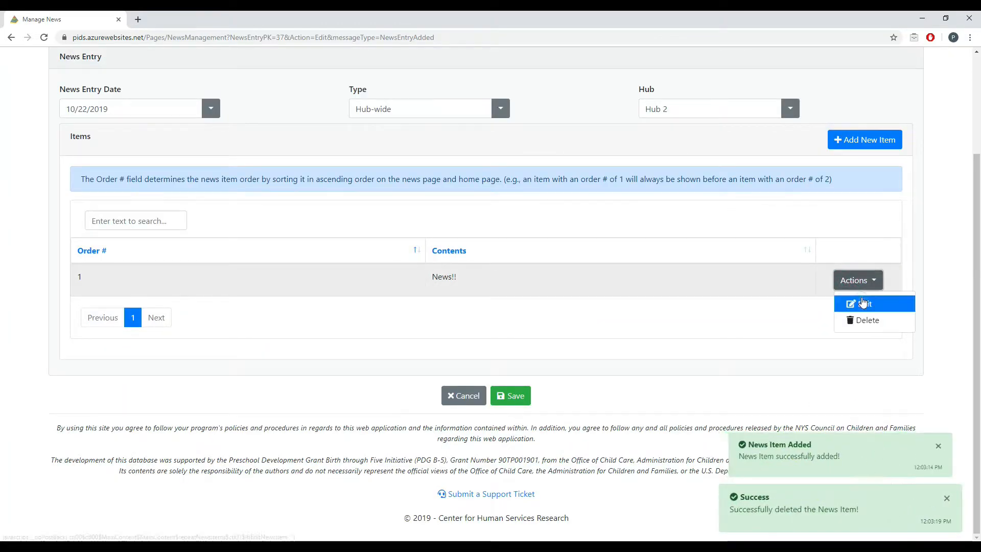
click(844, 302)
click(148, 465)
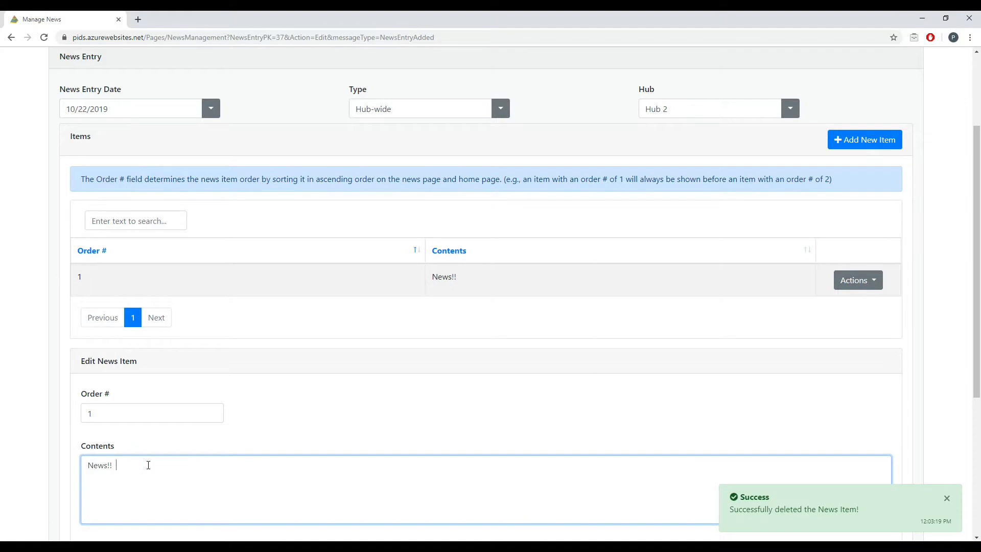
text(Is news!)
scroll(302, 434, down, 2)
click(513, 469)
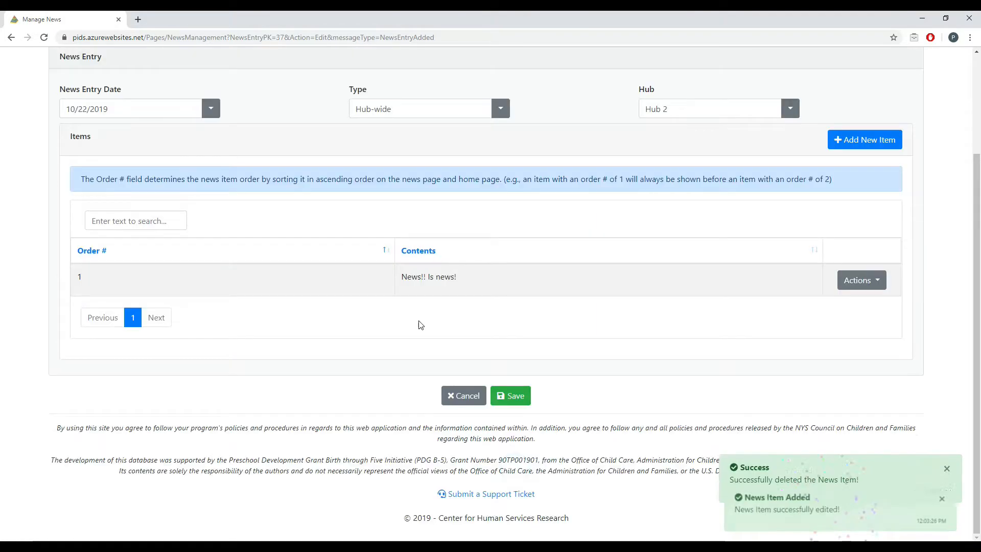
Add a news item with order number 2 and the contents "More news!" below the edited item, and save it.
click(857, 143)
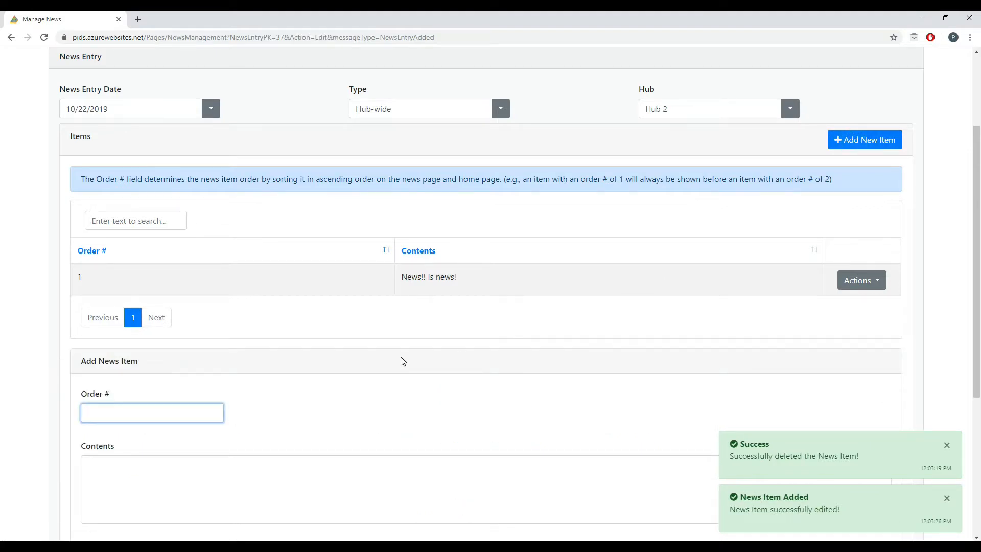
text(2)
key(Tab)
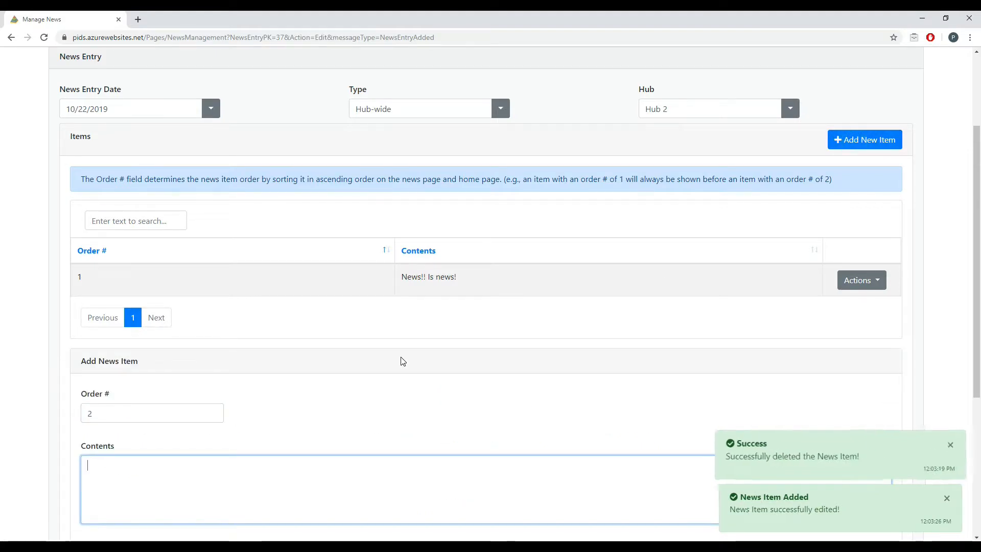
text(More new)
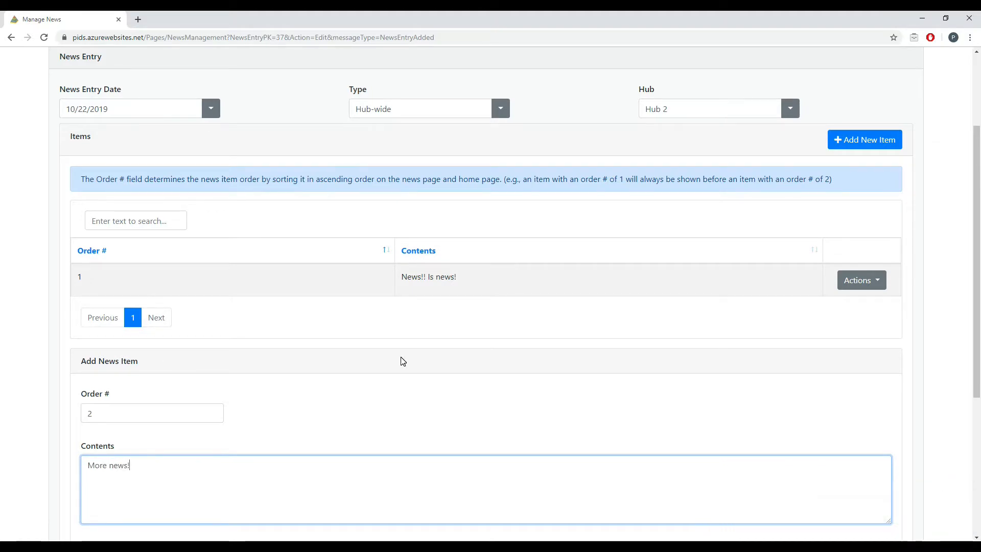
text(s!)
scroll(403, 361, down, 3)
click(512, 421)
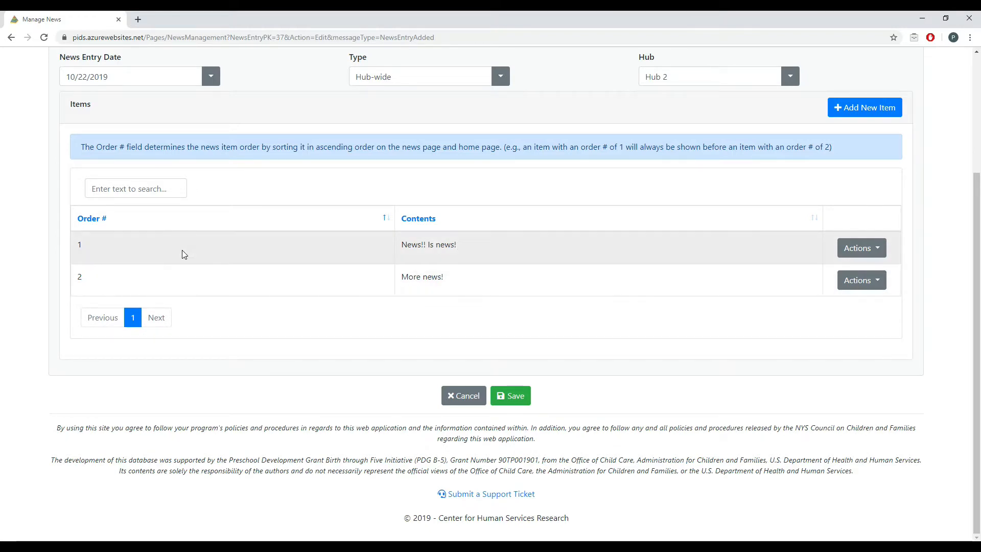
Add a news item with order number 0 and the contents "First news!", and save it.
click(849, 112)
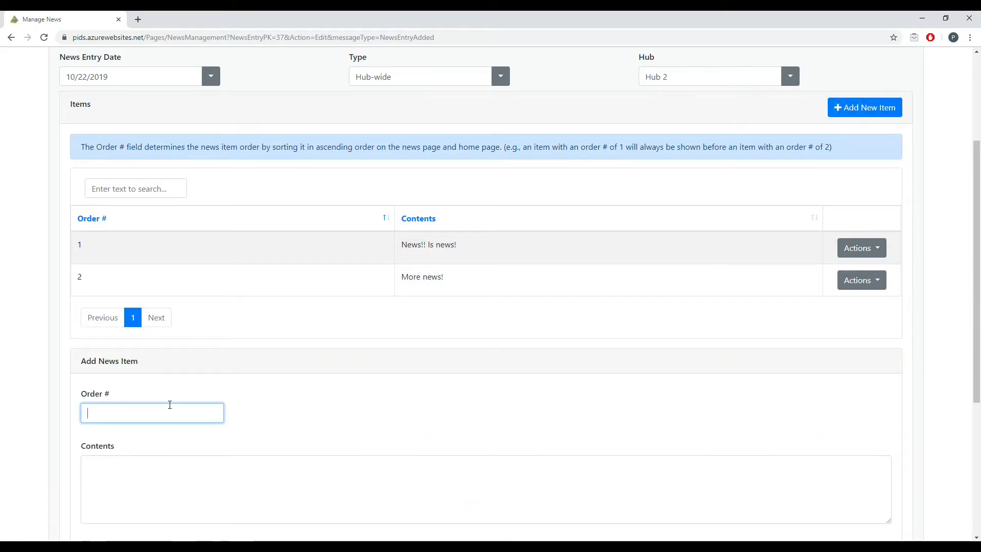
key(Tab)
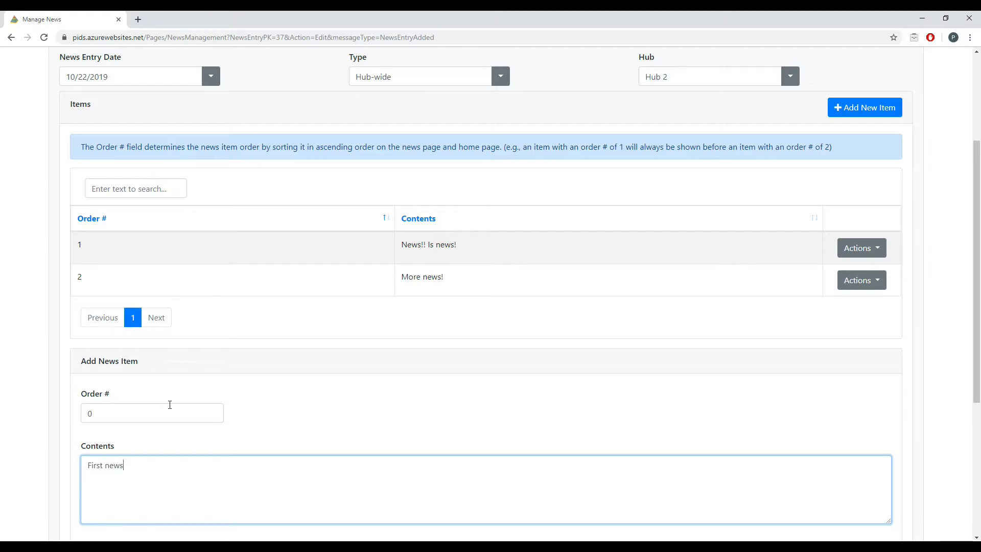
scroll(434, 322, down, 4)
click(511, 370)
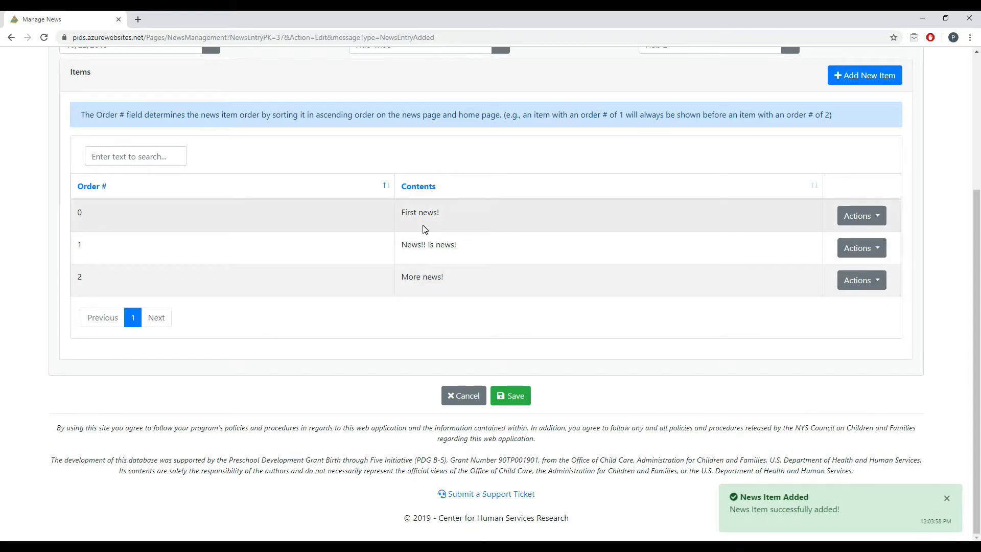
Set the order number of the "News!! Is news!" item to 3, then save the item and the news entry.
click(860, 284)
click(869, 305)
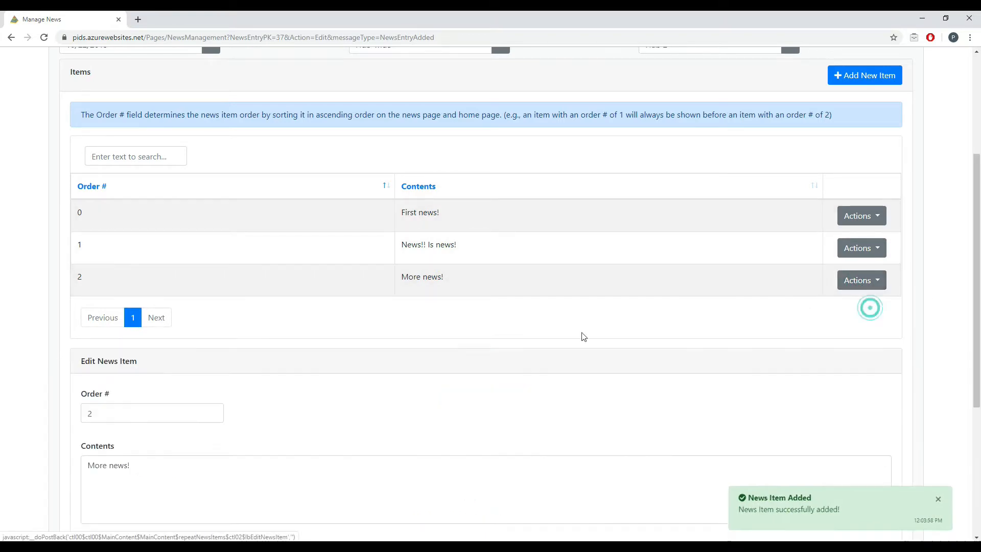
click(872, 250)
click(864, 271)
double_click(84, 413)
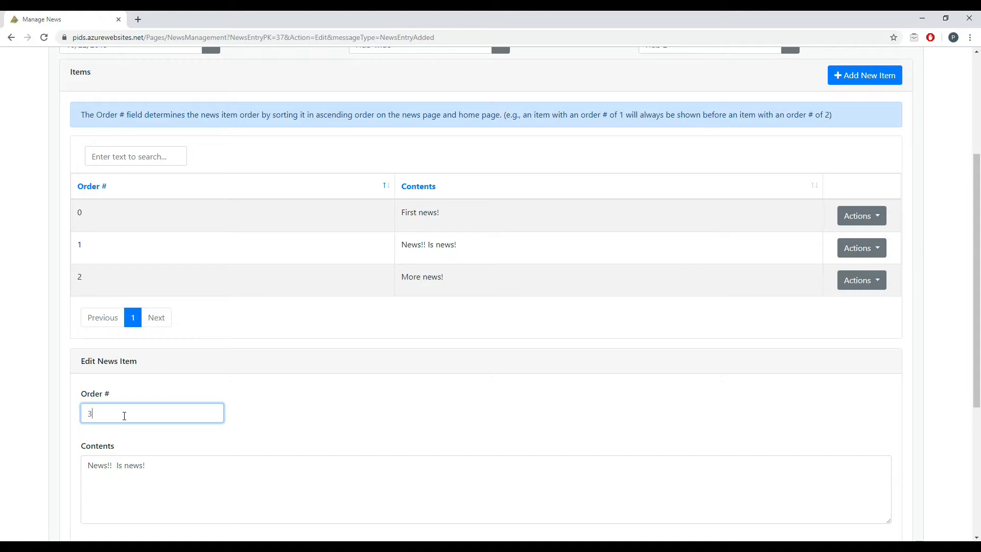
scroll(399, 410, down, 3)
click(504, 424)
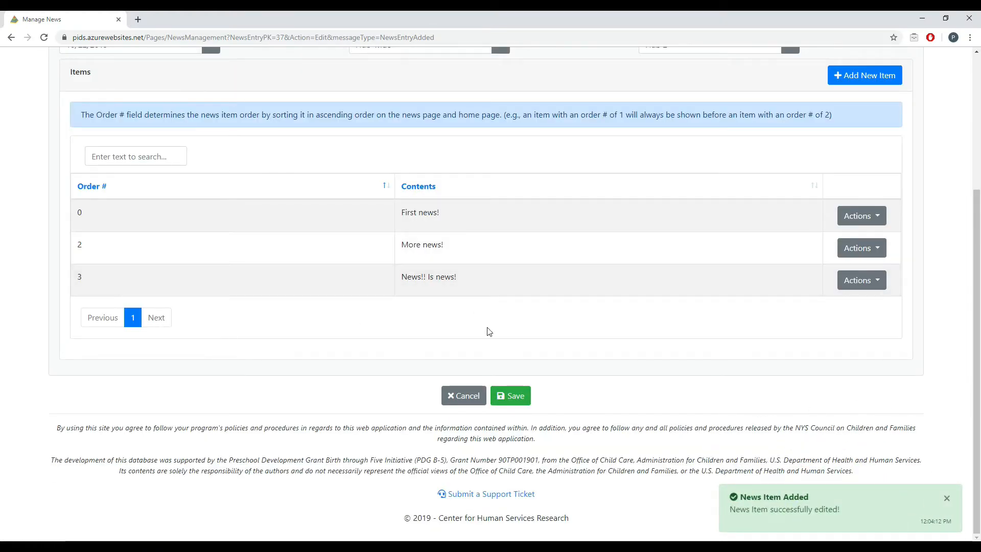
click(515, 398)
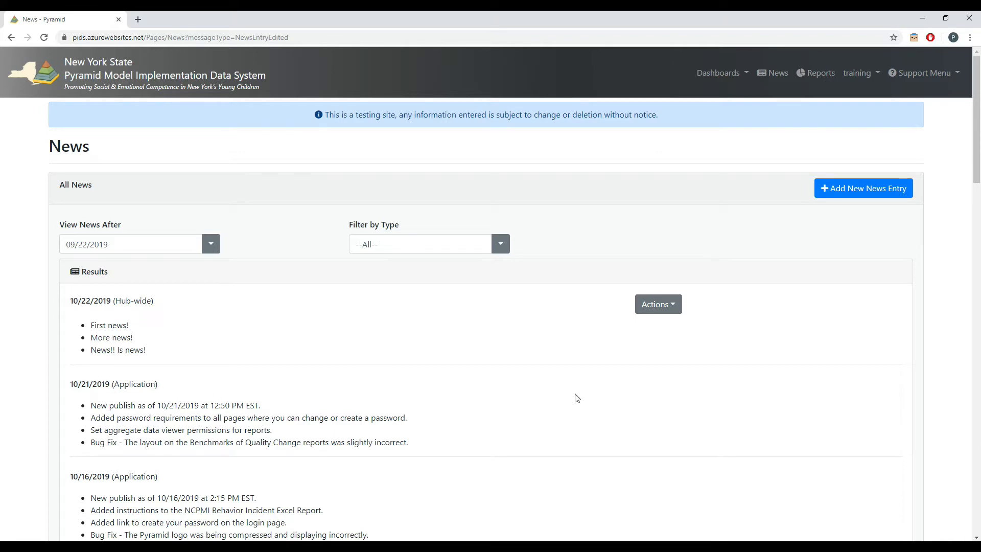
Check which program and role the signed-in account is using.
click(861, 74)
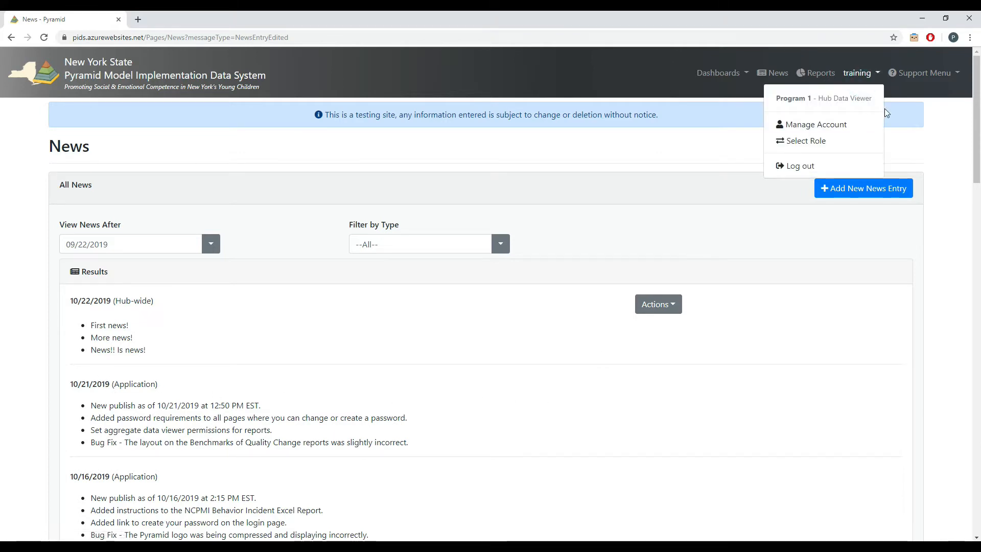
click(378, 318)
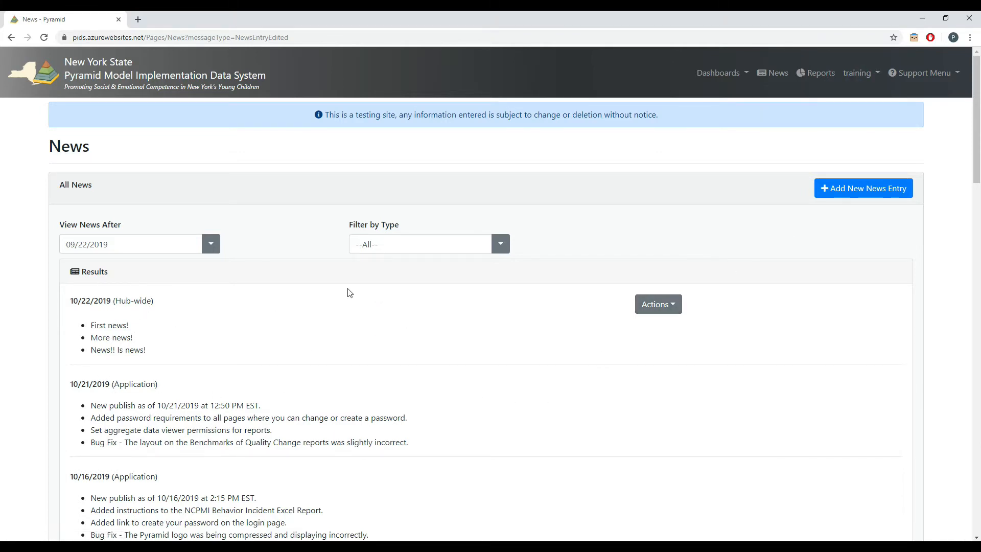
Reopen the 10/22/2019 hub-wide entry for editing, set the "More news!" item's order number to 4, and save the item.
click(654, 304)
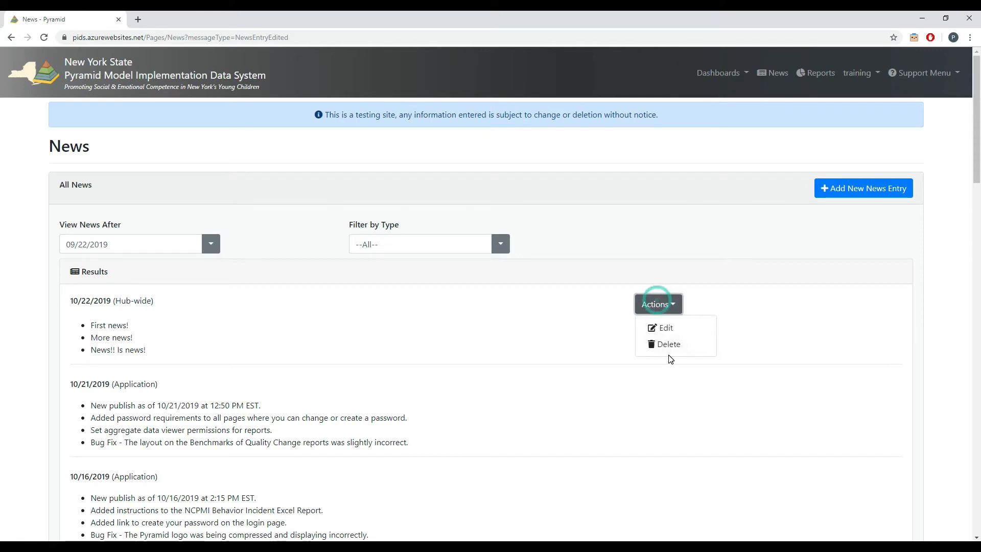
click(660, 330)
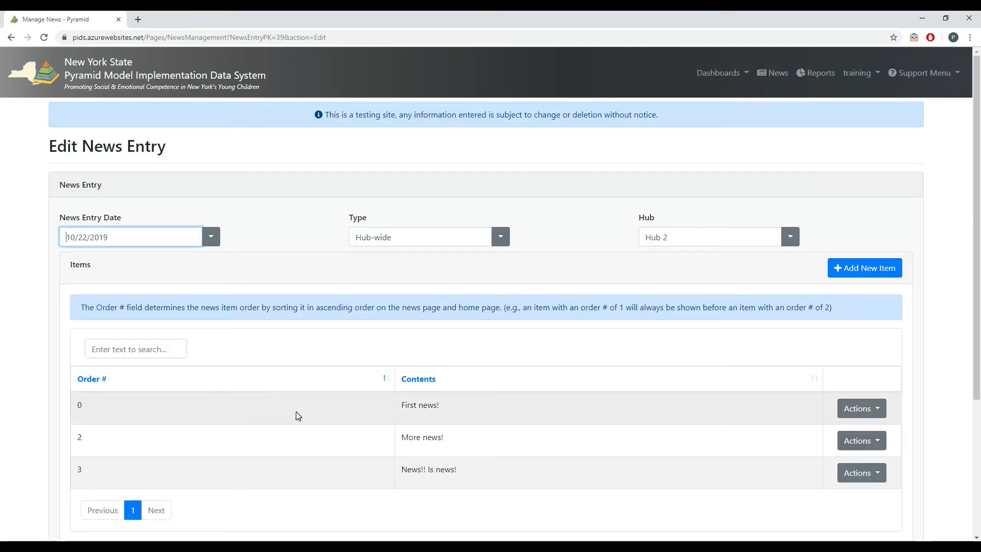
click(868, 443)
click(867, 463)
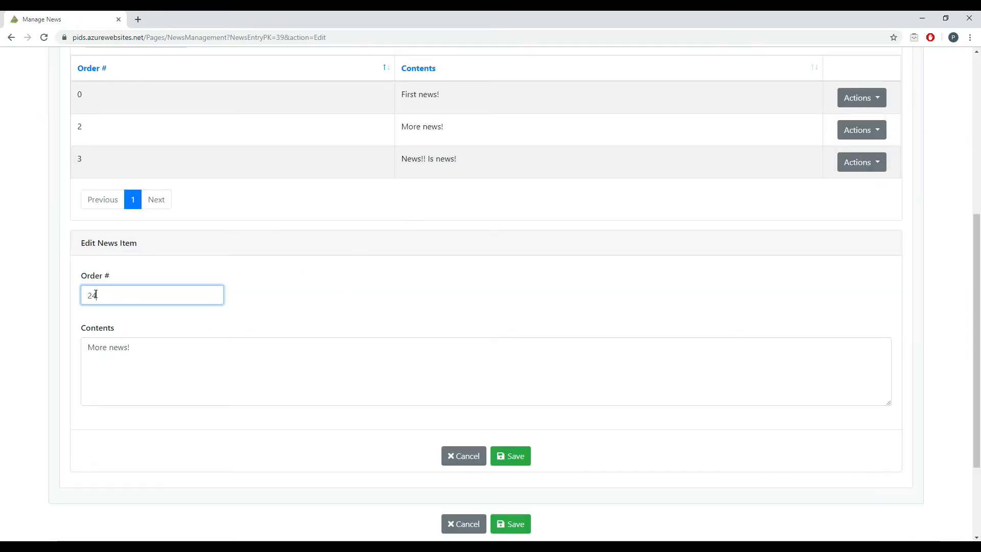
key(BackSpace)
key(BackSpace)
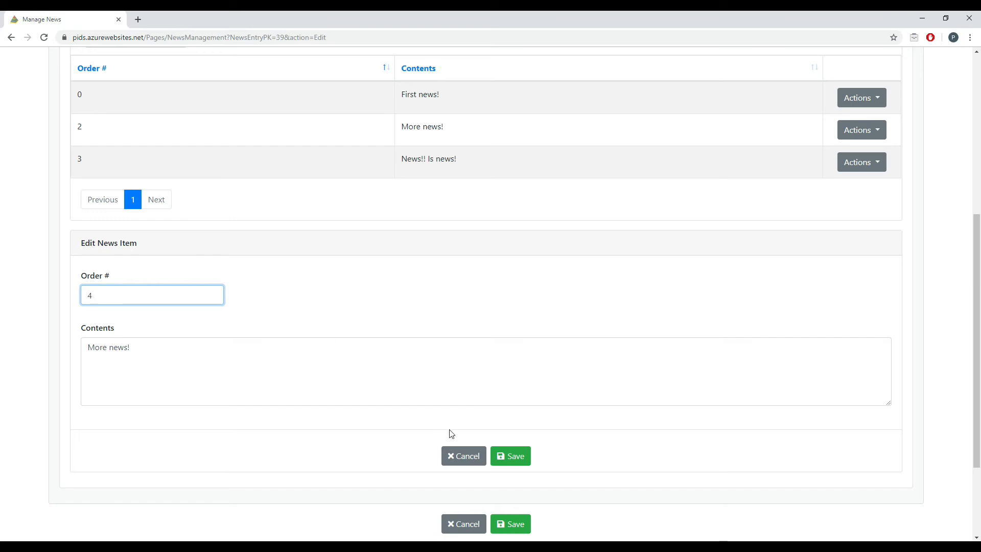
click(524, 460)
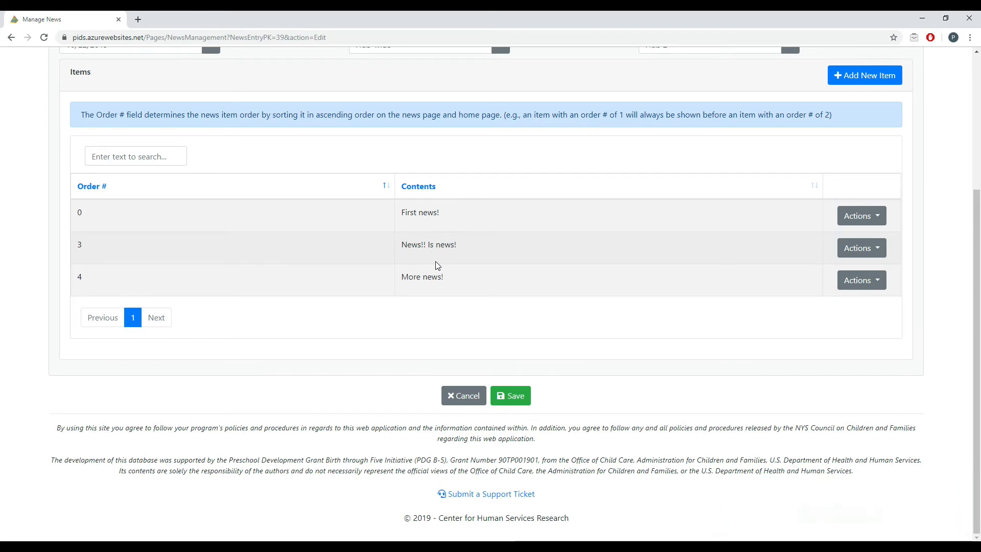
Save the edited news entry and go to the home page to view its news list.
click(514, 396)
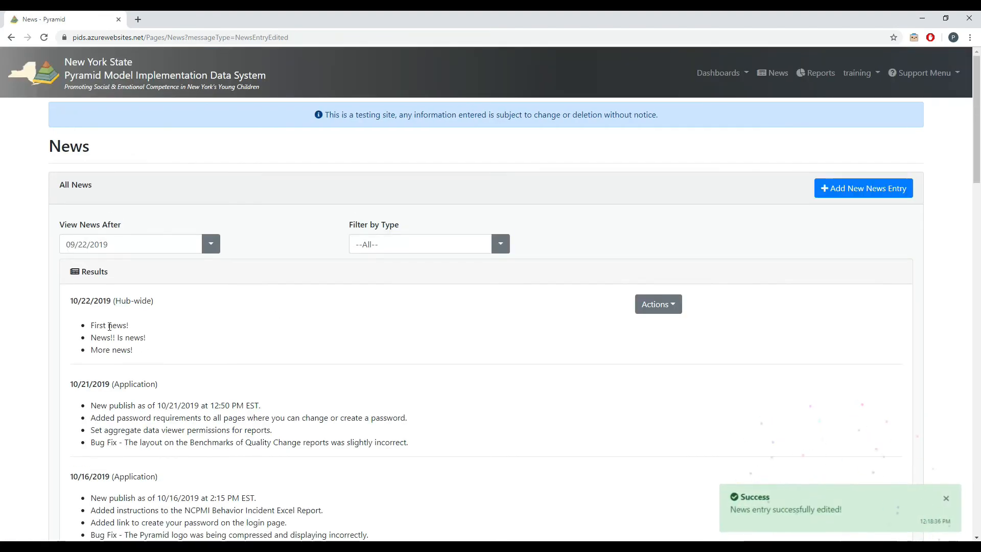
click(113, 69)
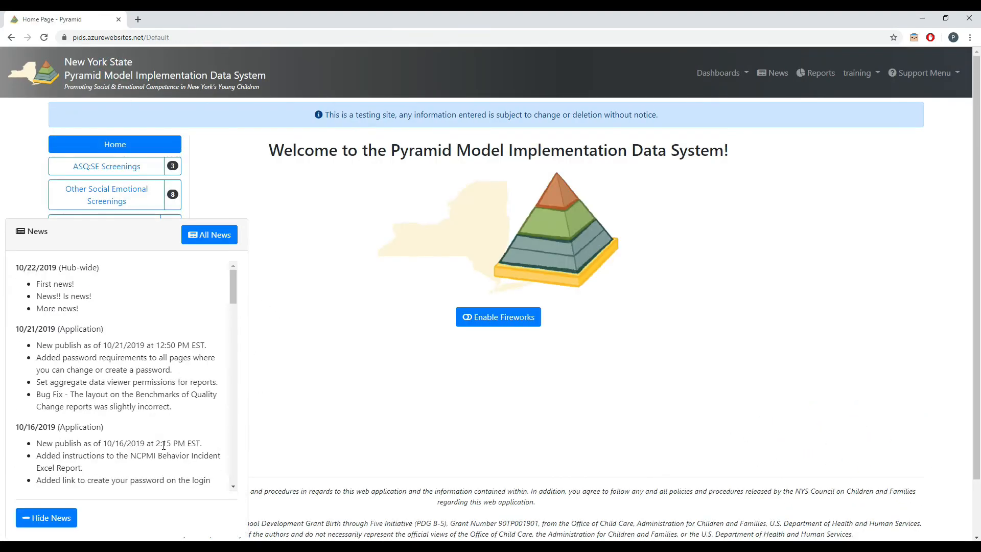